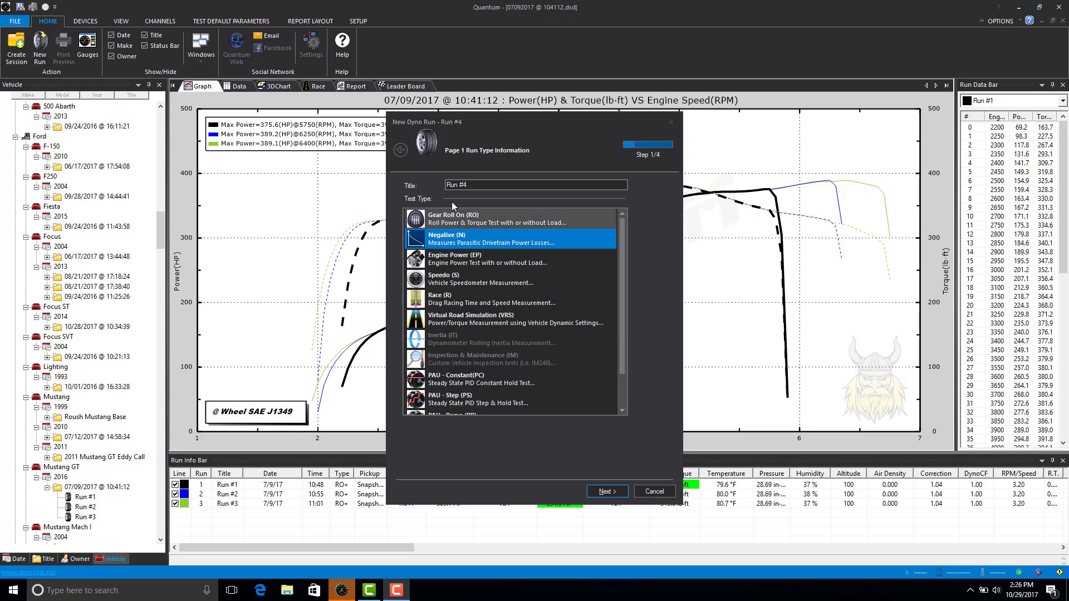
Step: Examine the optional load settings of a Gear Roll On (RO) test for the new dyno run, and cancel the run setup
click(456, 221)
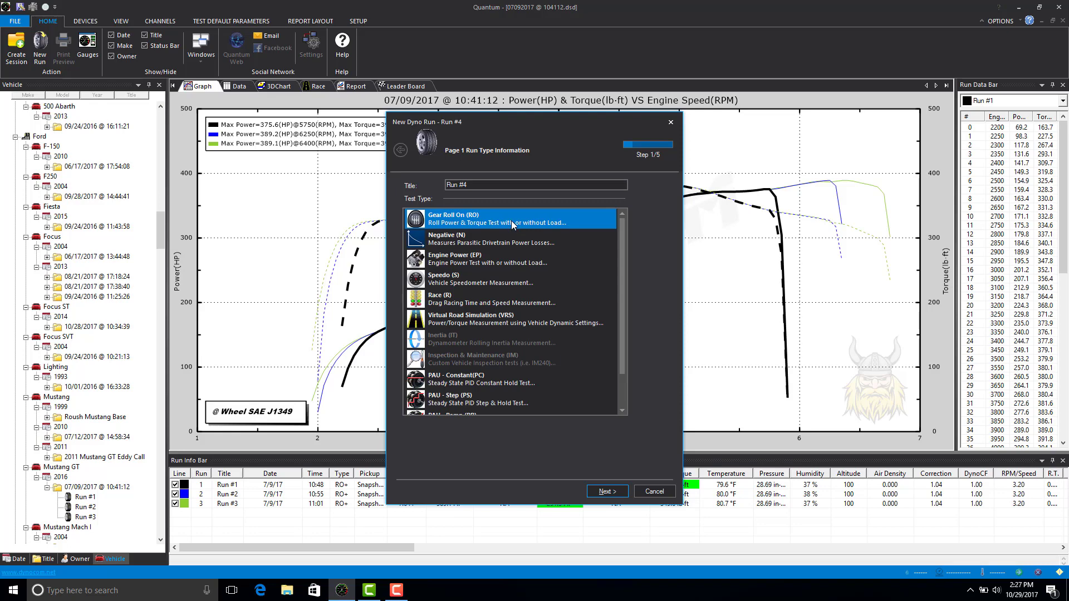
click(606, 492)
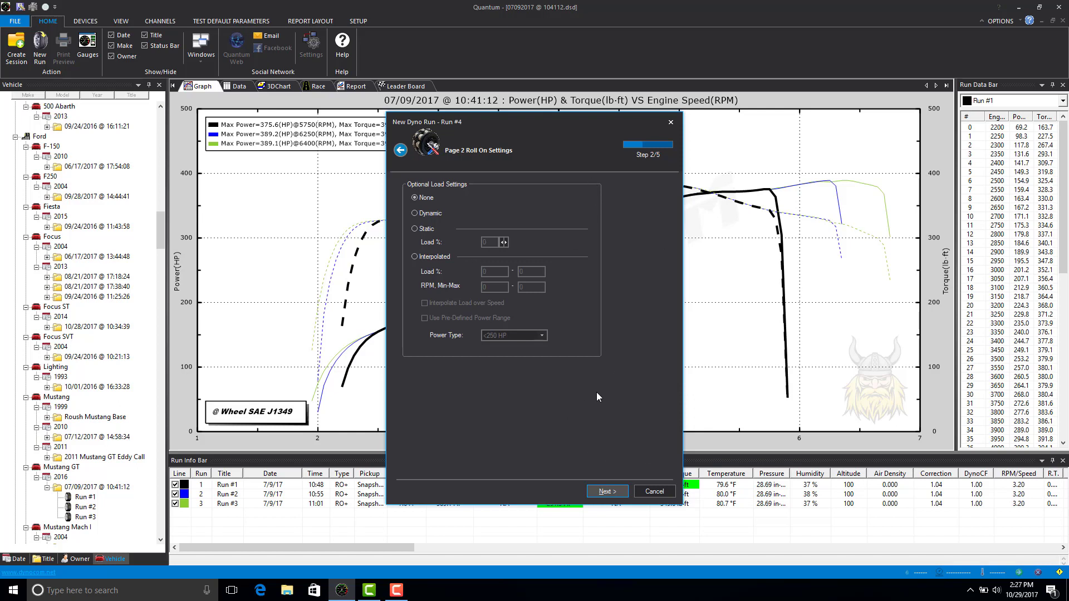
click(654, 491)
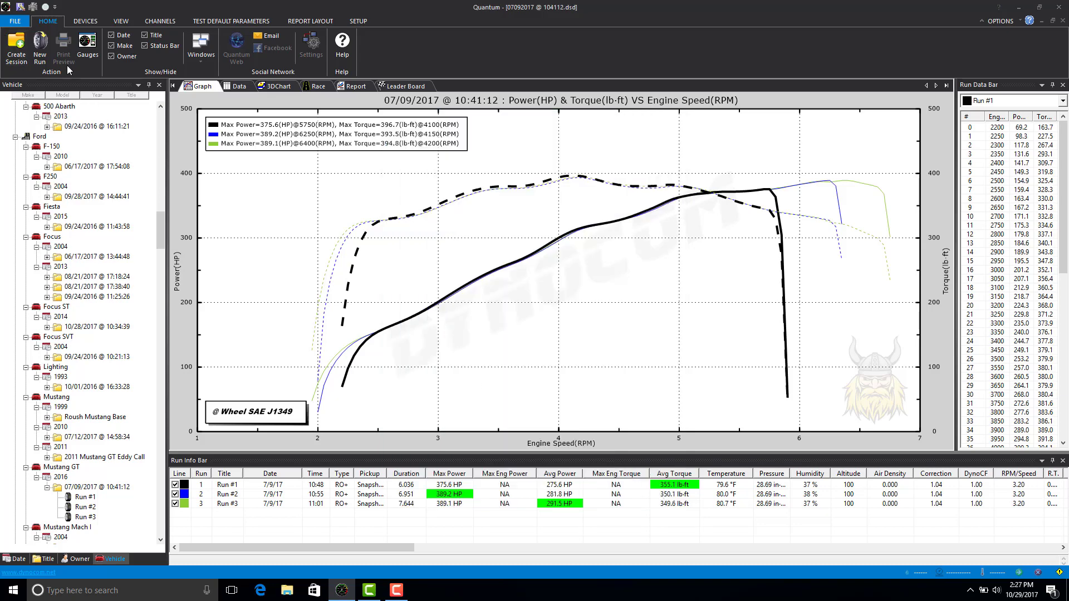
Step: Set up a new dyno run with the Negative (N) test type to view its setup, and cancel without creating it
click(15, 21)
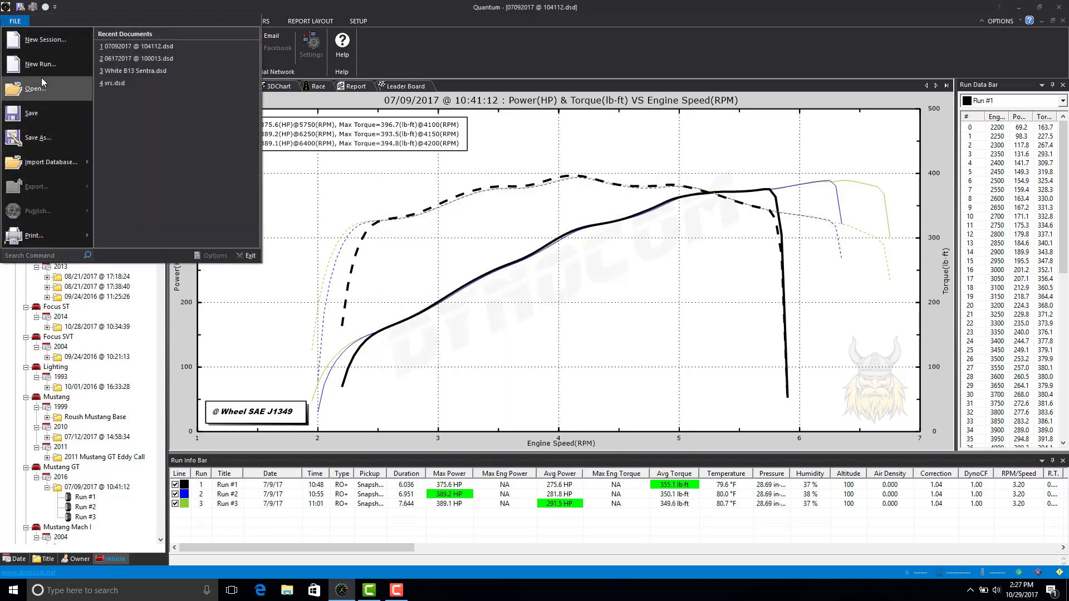
click(42, 65)
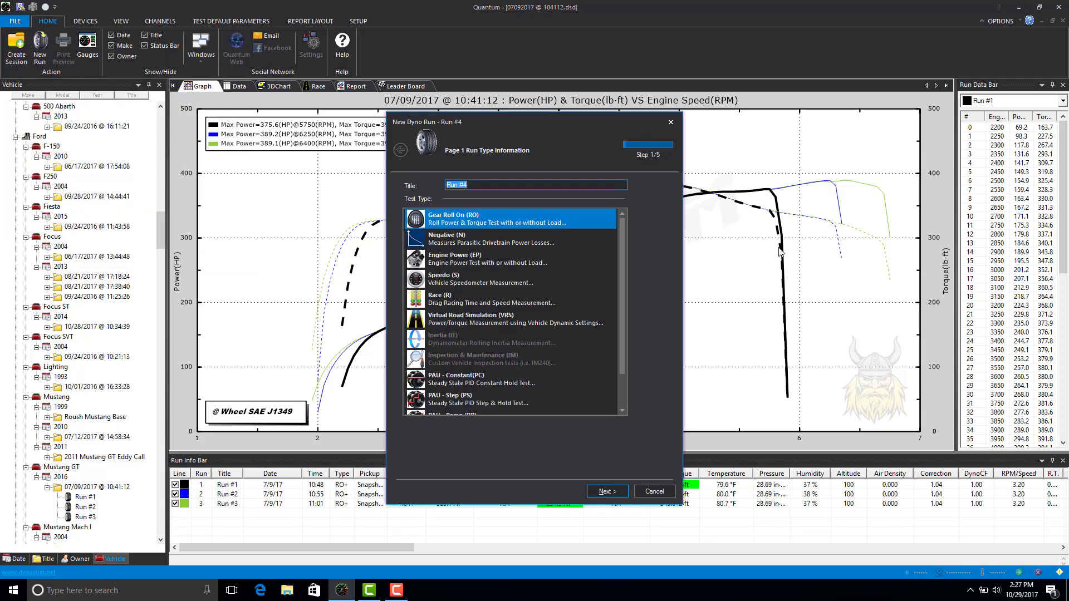
click(486, 244)
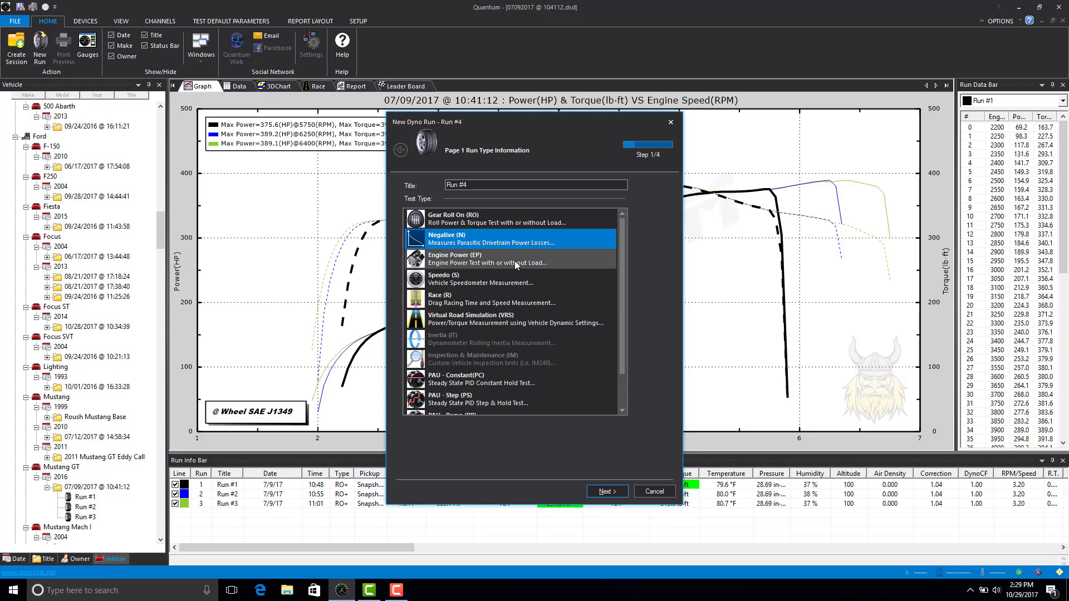
click(605, 491)
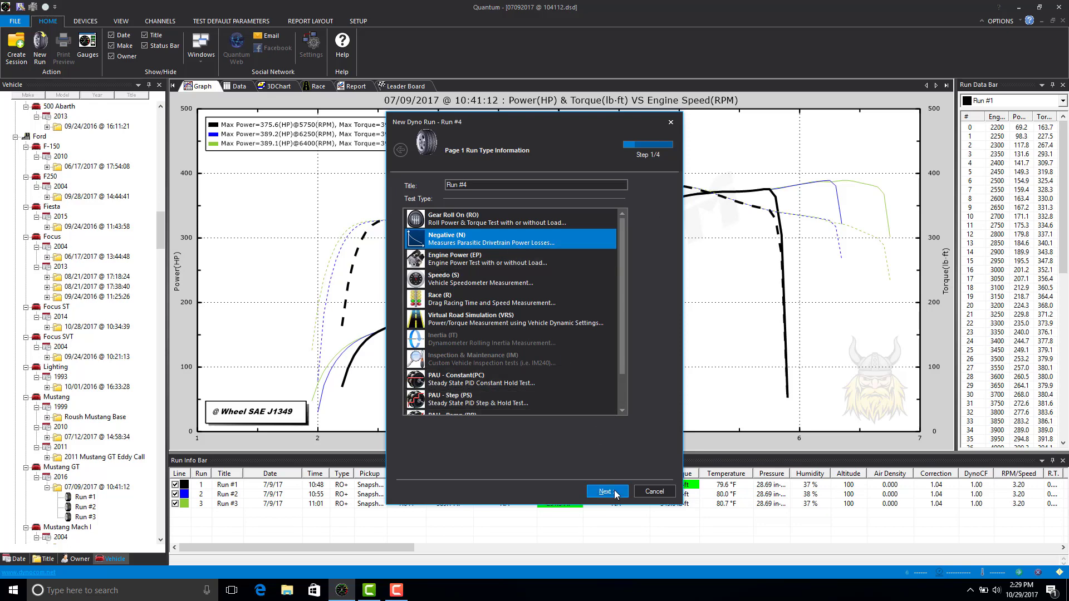
click(653, 491)
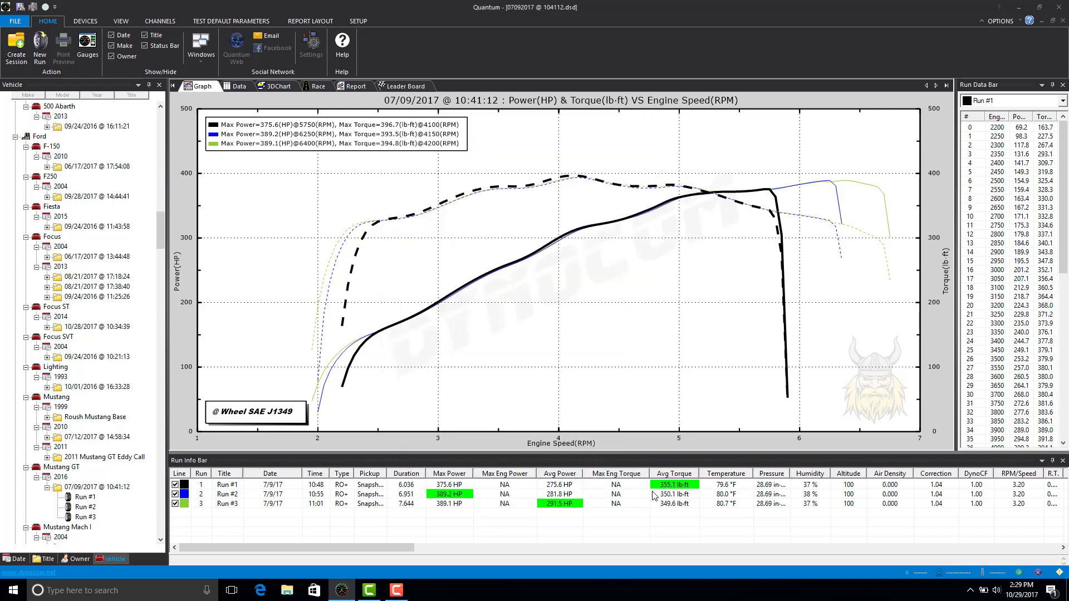
Step: Examine the roll on load settings of an Engine Power (EP) test in a new dyno run, and cancel it
click(12, 23)
click(39, 66)
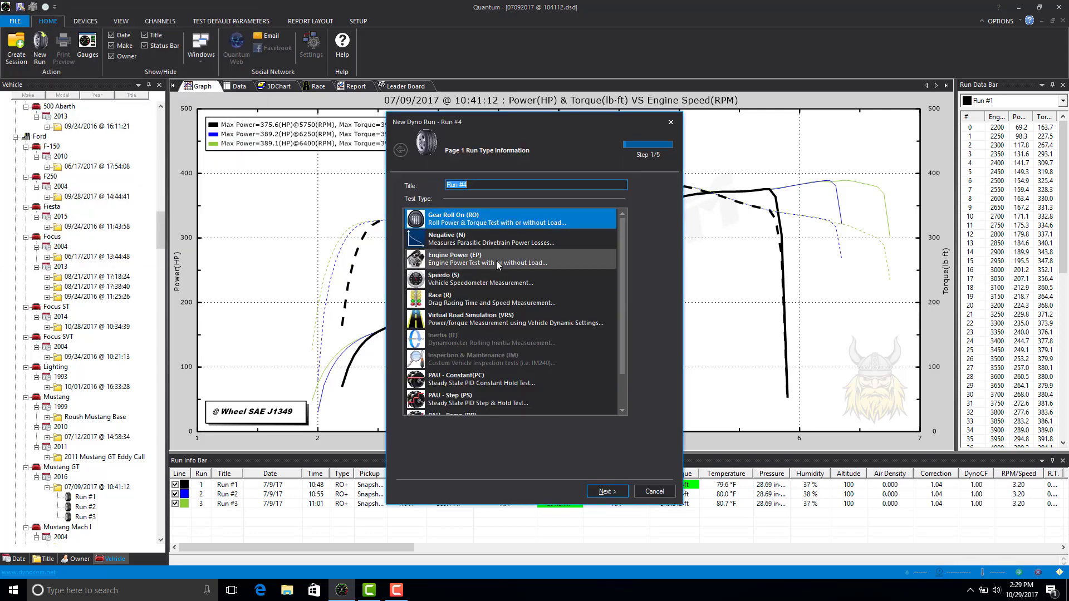
click(498, 265)
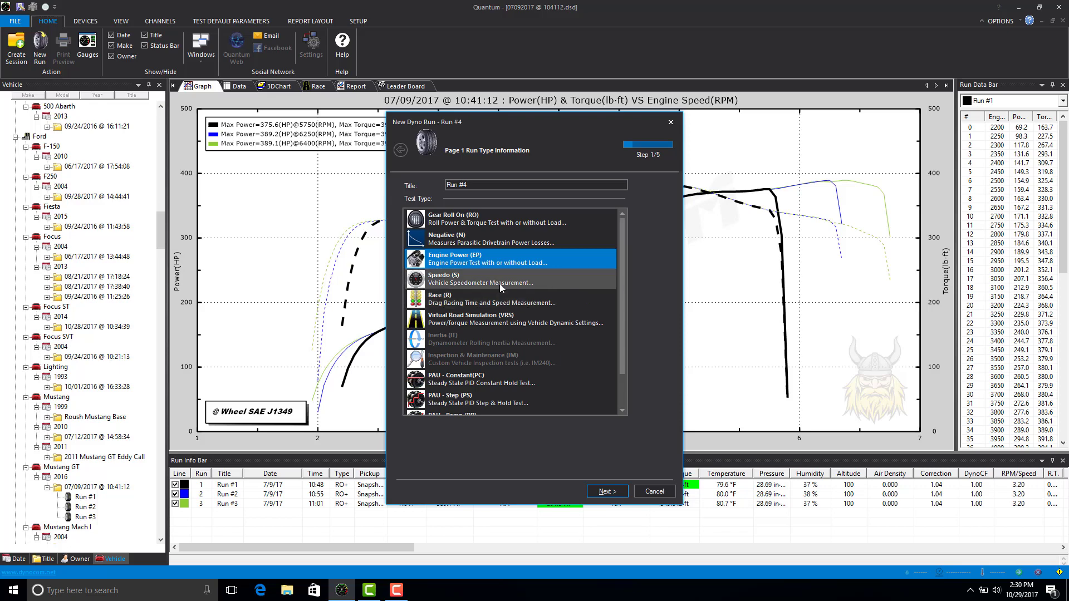
click(607, 493)
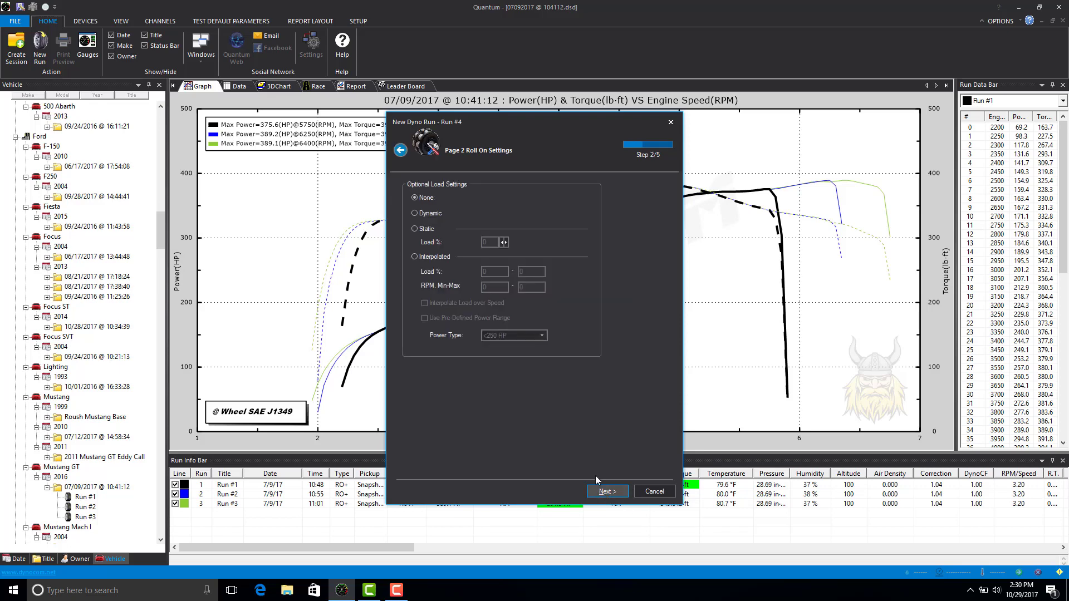
click(651, 492)
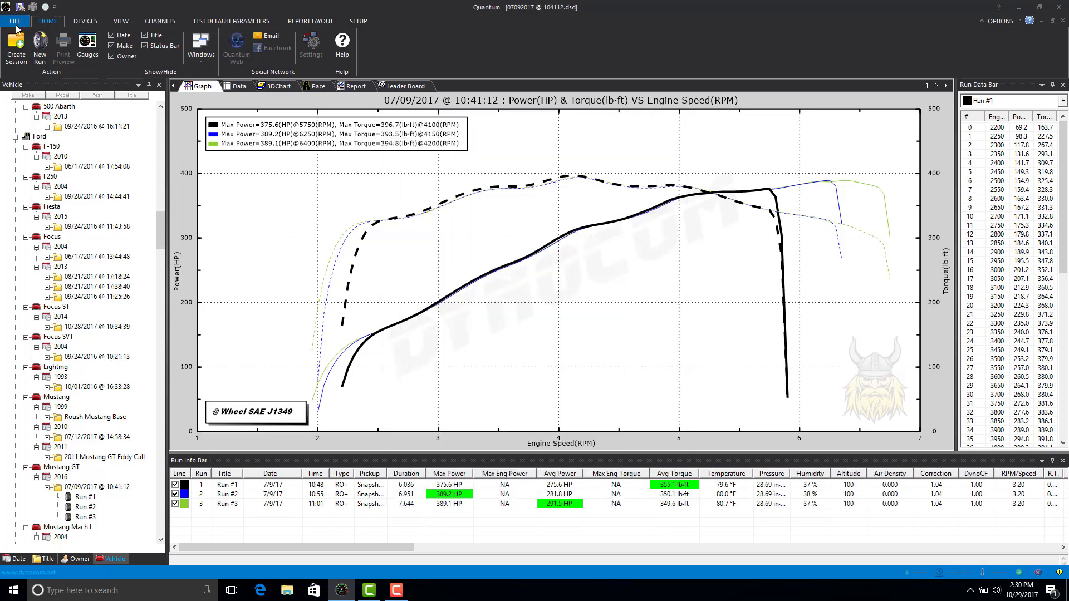
Step: Examine the odometer and speedo parameters of a Speedo (S) test in a new dyno run, and cancel it
click(16, 21)
click(26, 70)
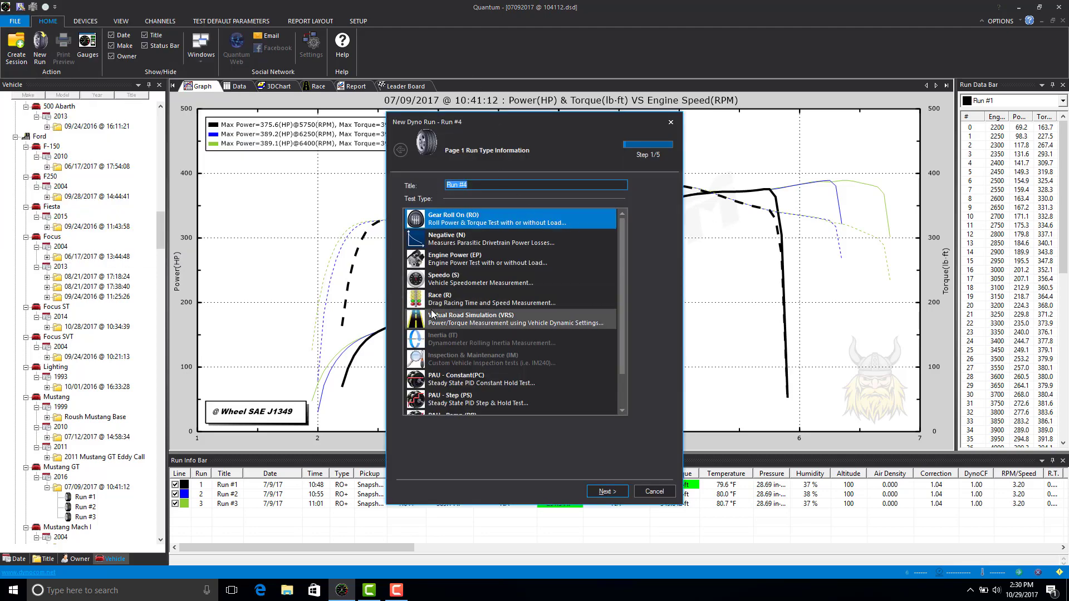
click(467, 283)
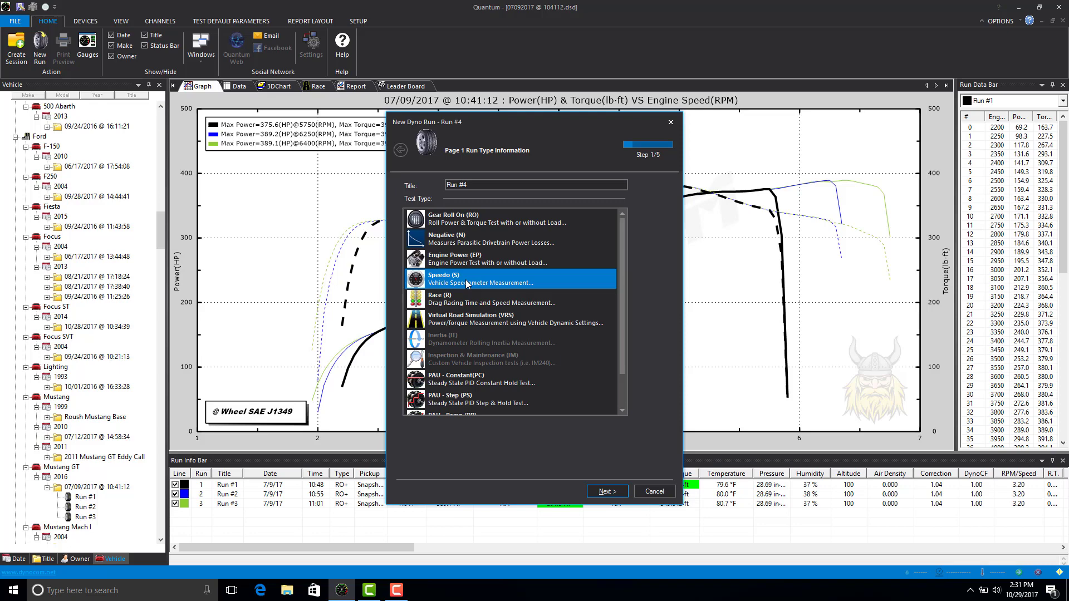
click(613, 494)
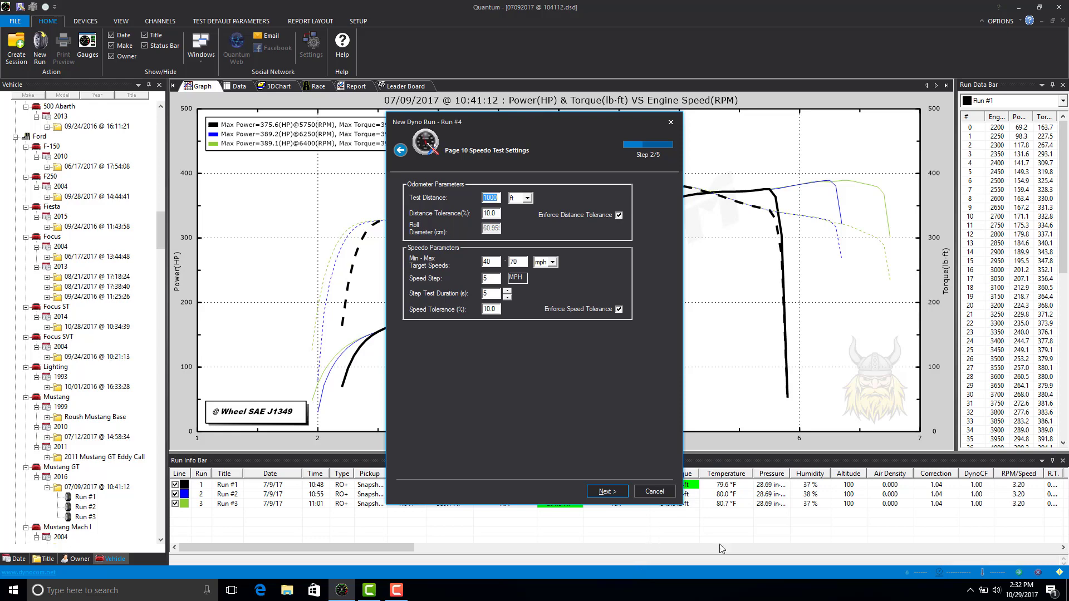
click(651, 492)
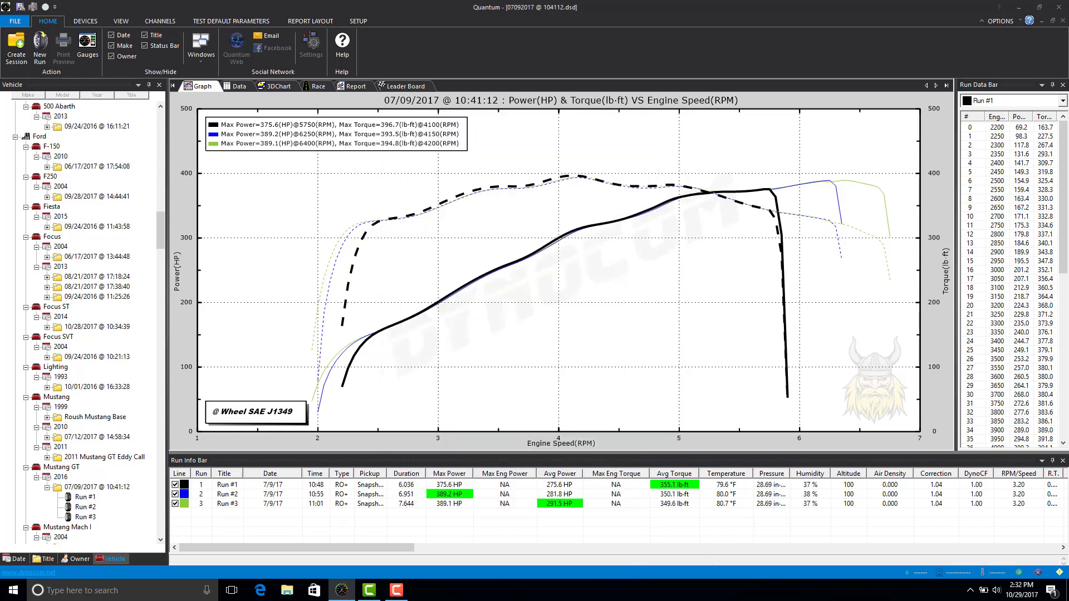
Step: Examine the race test settings and available race test types of a Race (R) test in a new dyno run, and cancel it
click(13, 22)
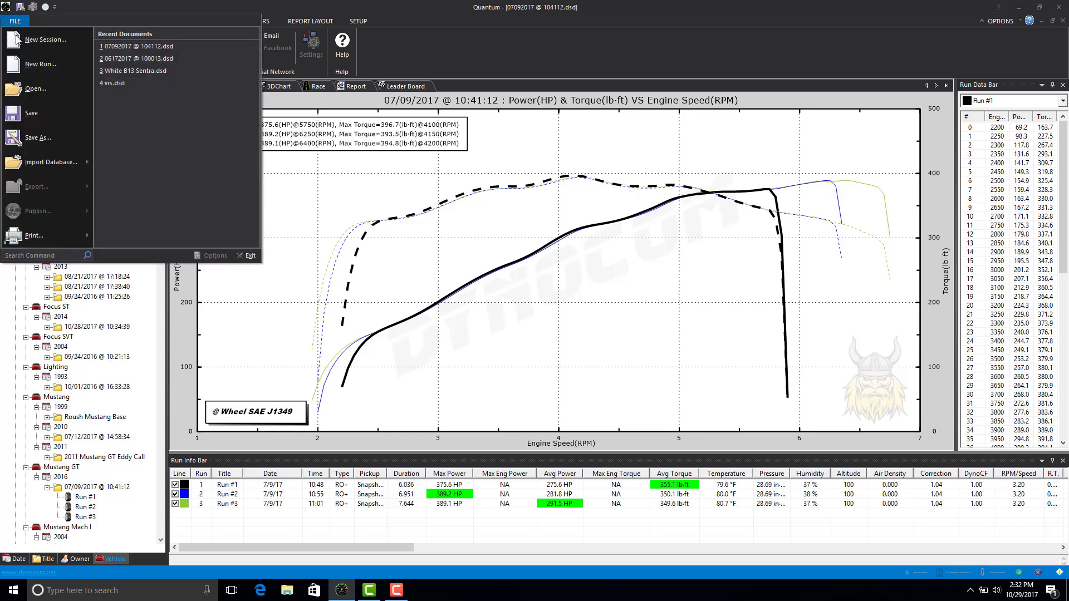
click(45, 66)
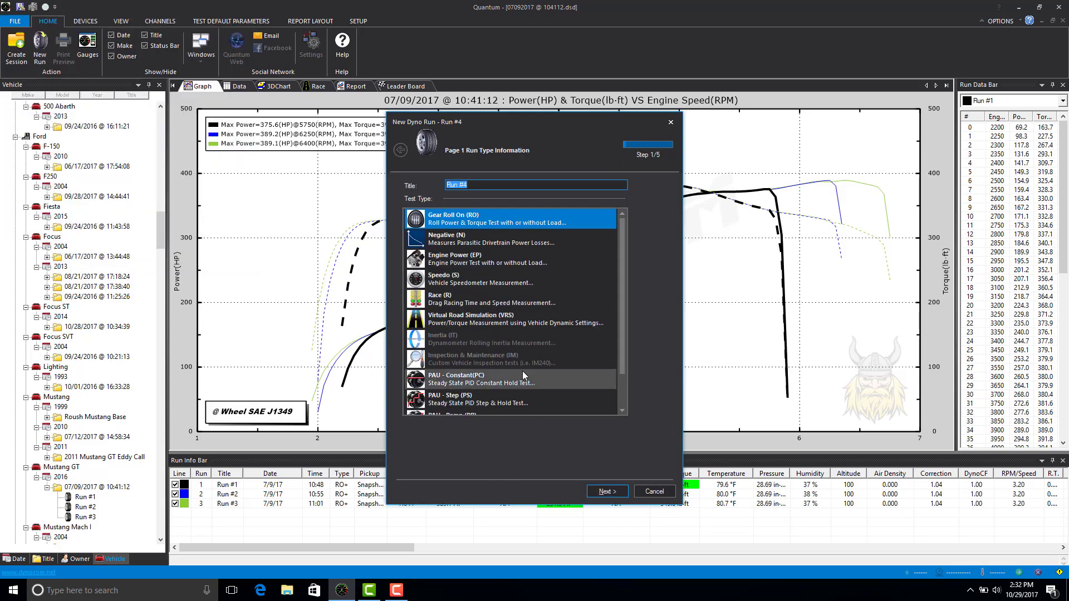
click(463, 301)
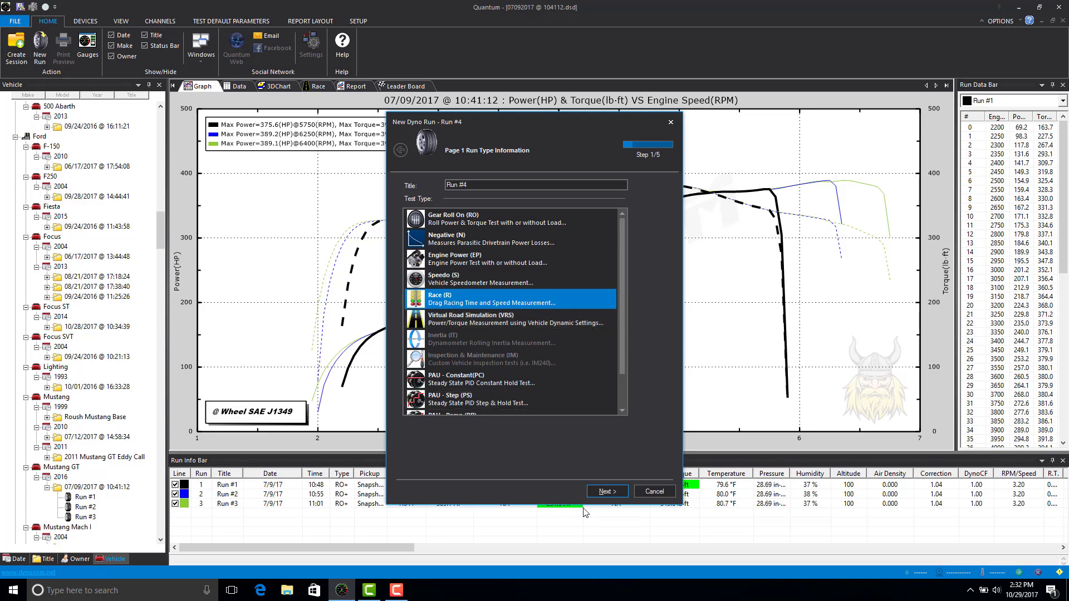
click(604, 492)
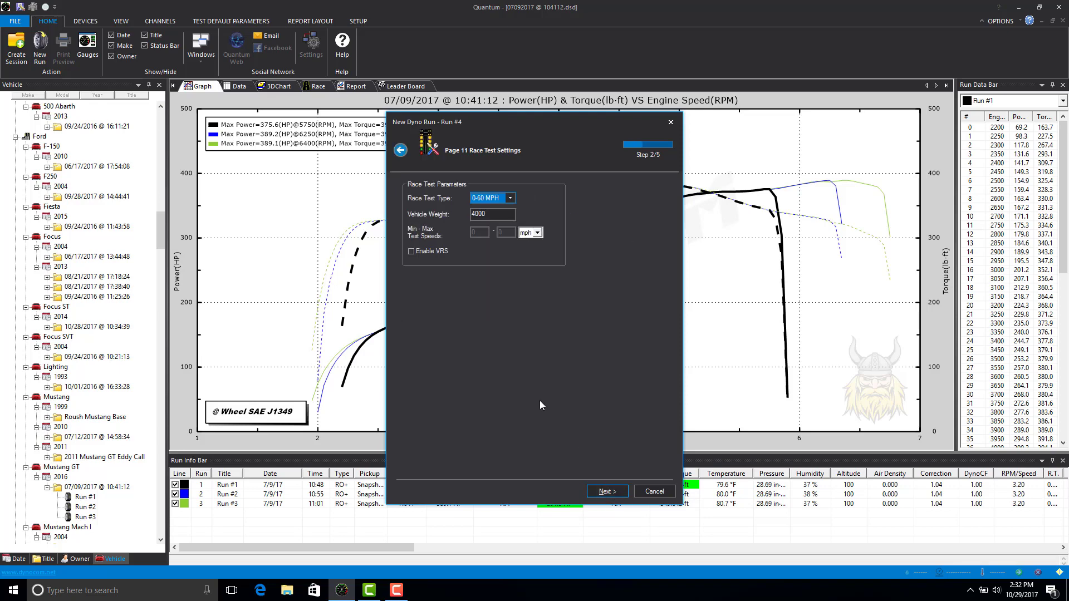
click(510, 199)
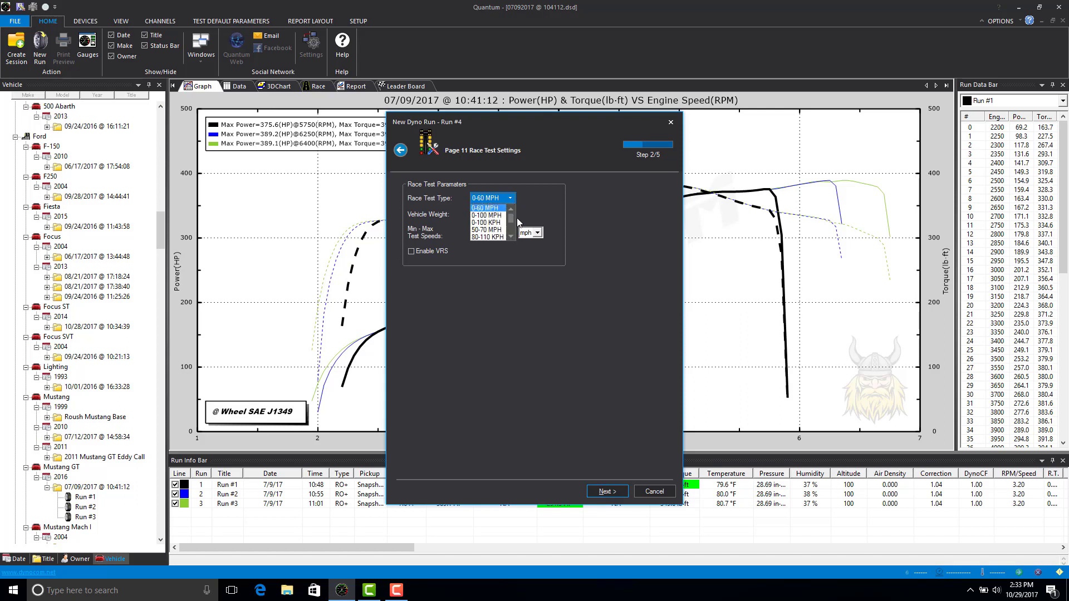
click(548, 205)
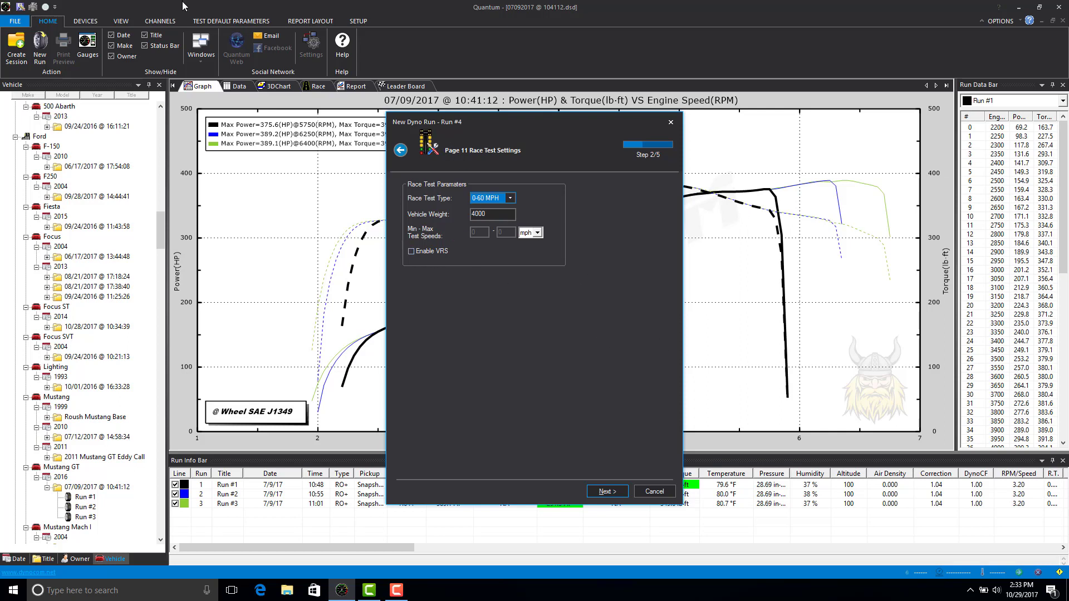
click(656, 494)
Step: Examine the virtual road settings of a Virtual Road Simulation (VRS) test in a new dyno run, and cancel it
click(15, 21)
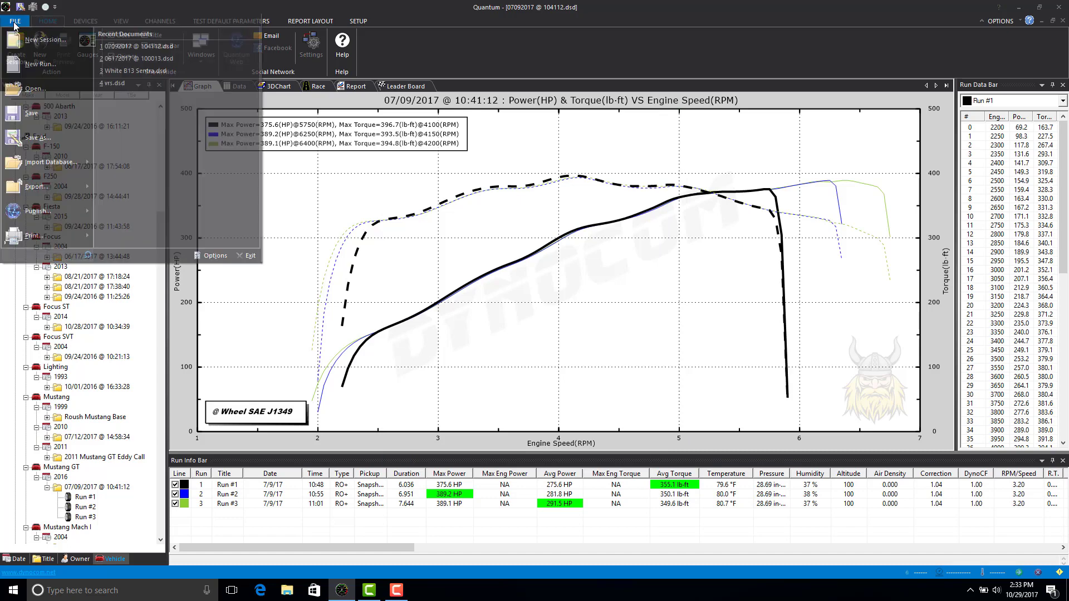
click(42, 66)
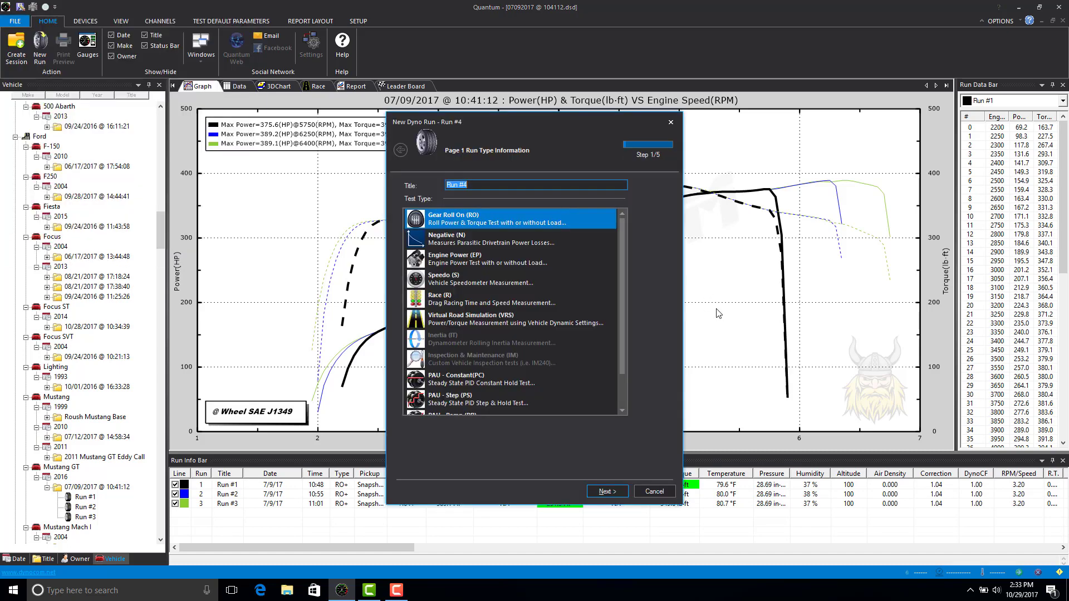
click(490, 325)
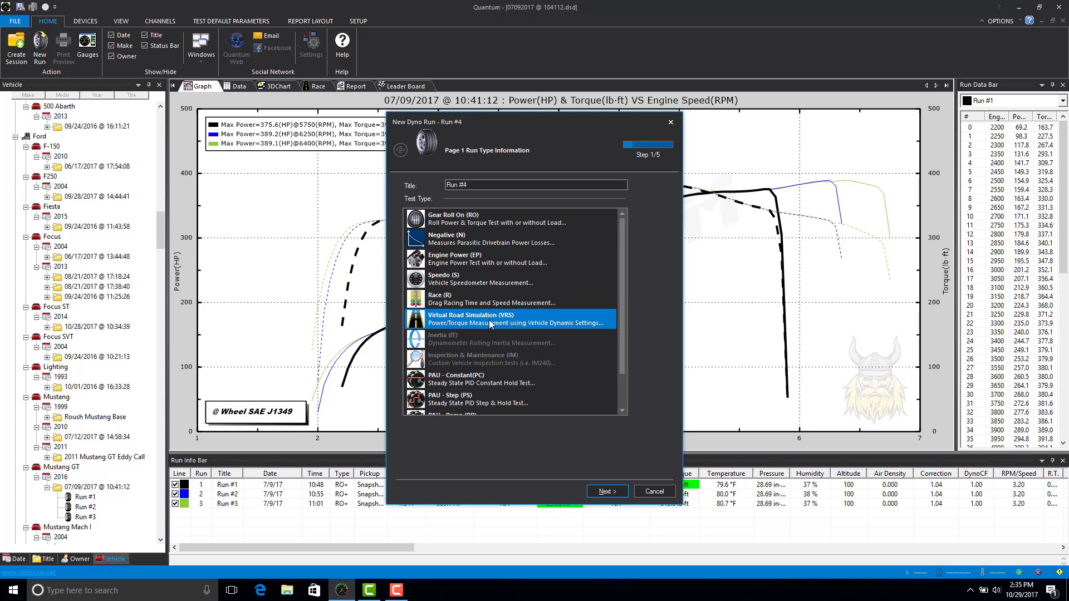
click(605, 493)
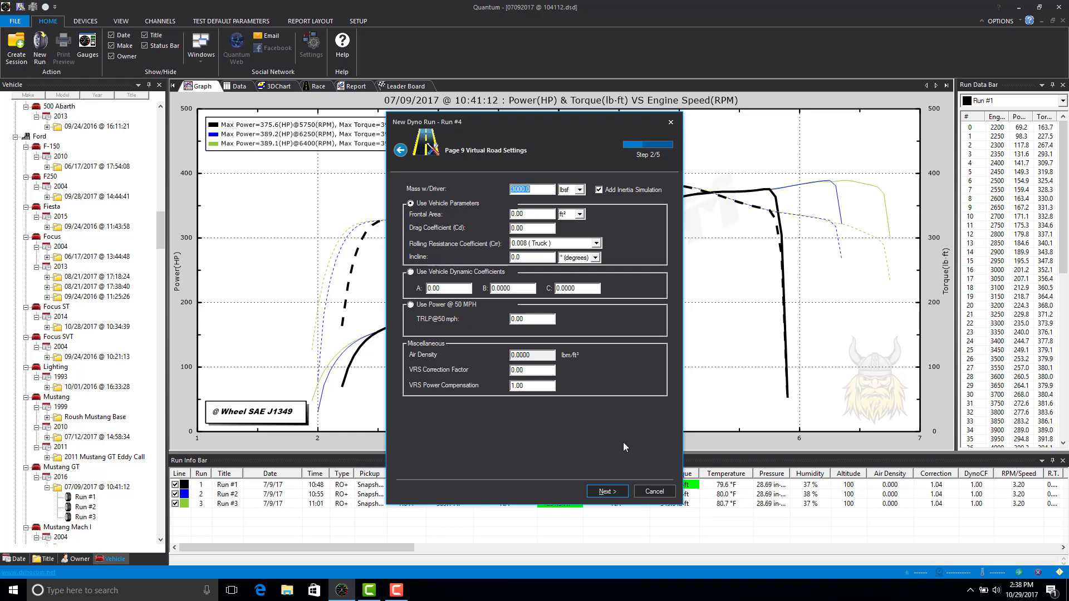
click(653, 492)
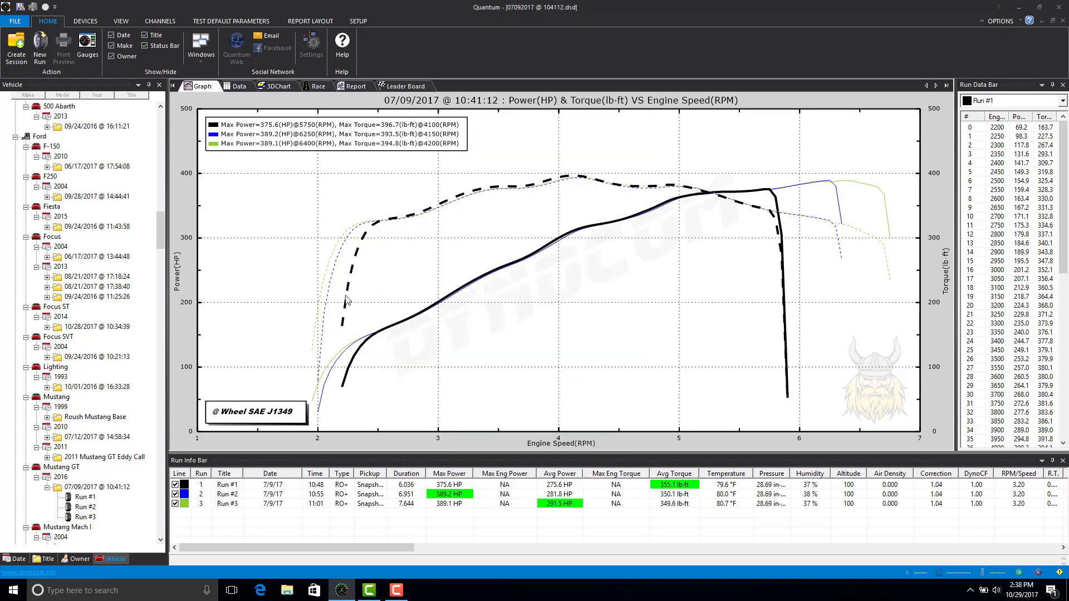
Step: Examine the test parameters and test channel choices of a PAU - Constant (PC) test in a new dyno run, and cancel it
click(14, 21)
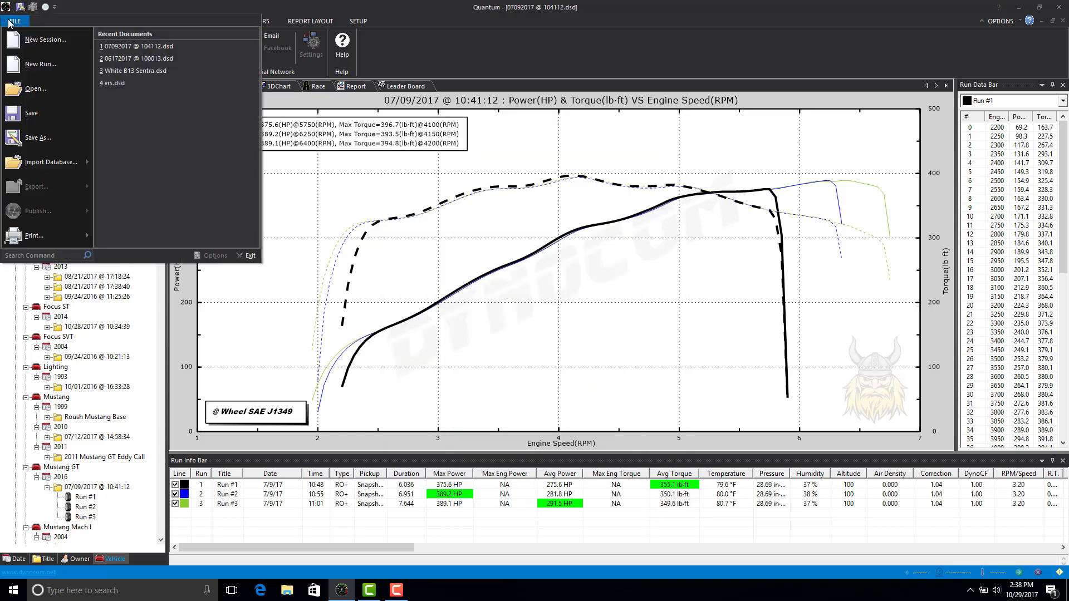
click(29, 67)
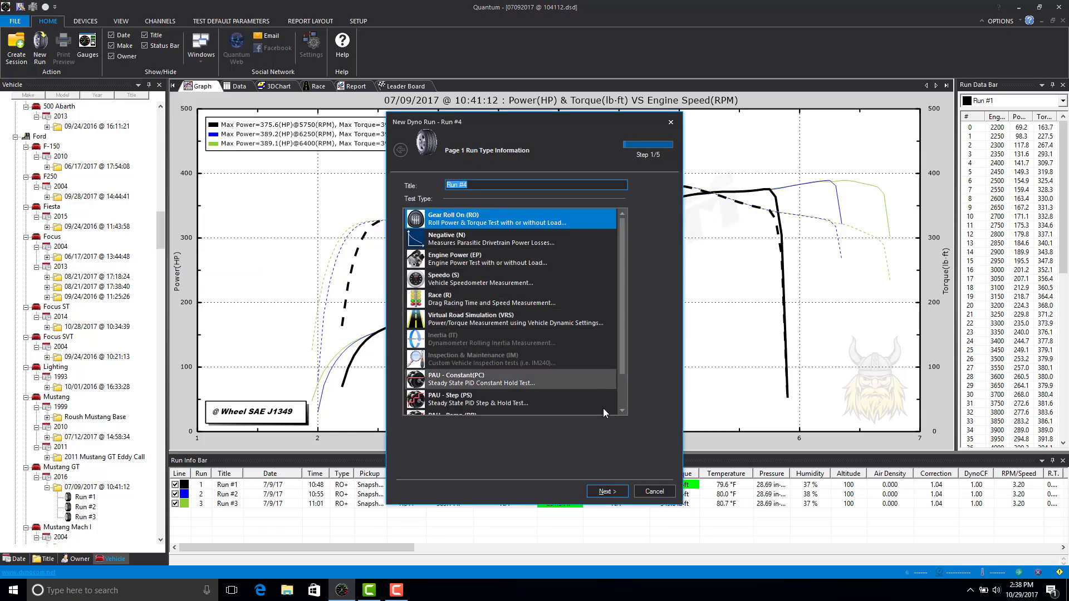
scroll(619, 397, down, 2)
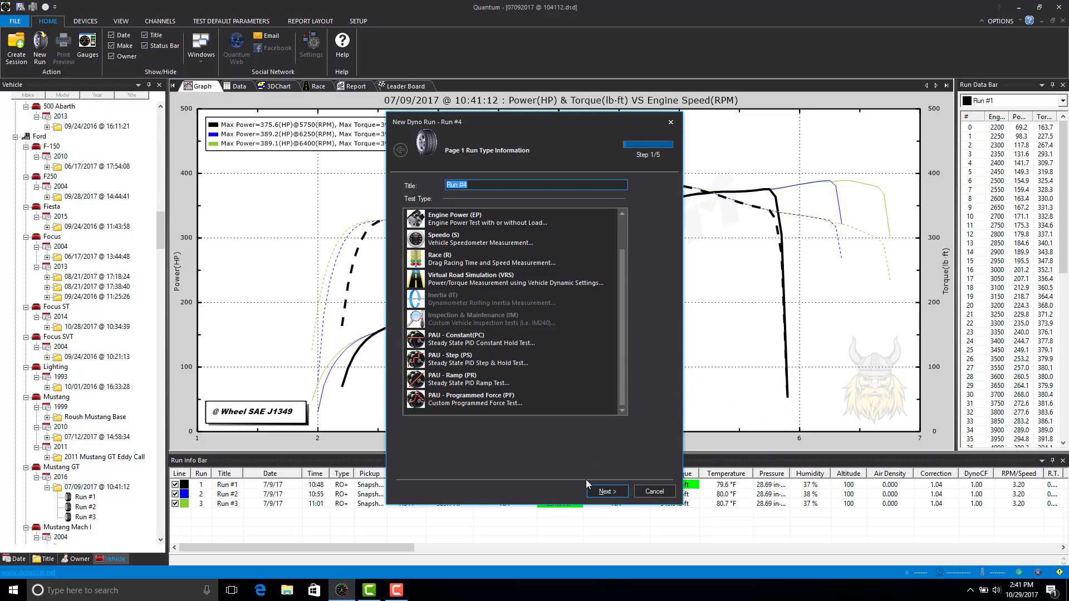
click(471, 341)
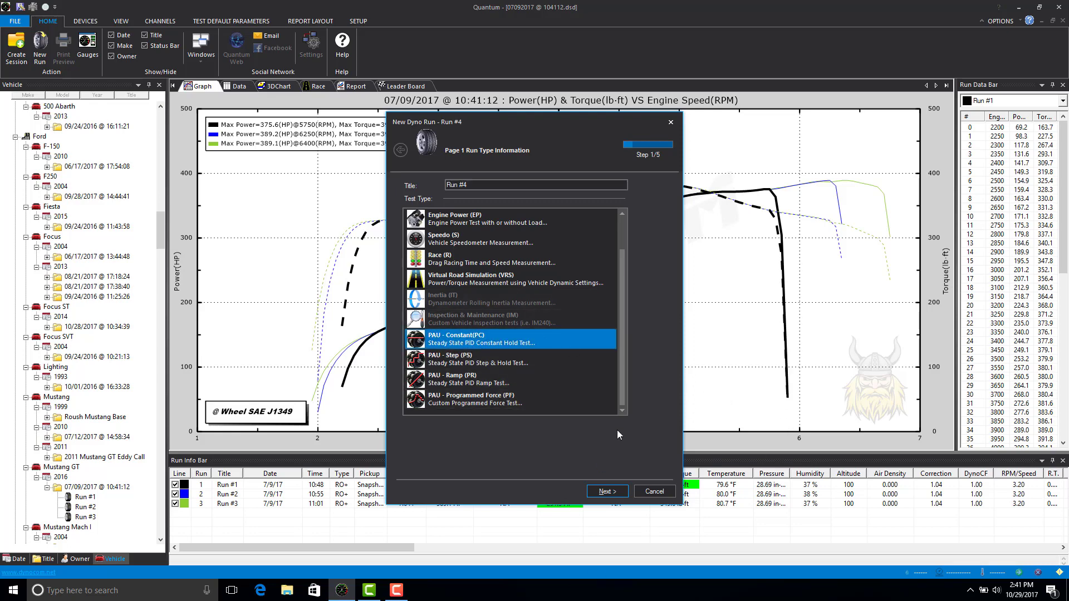
click(607, 492)
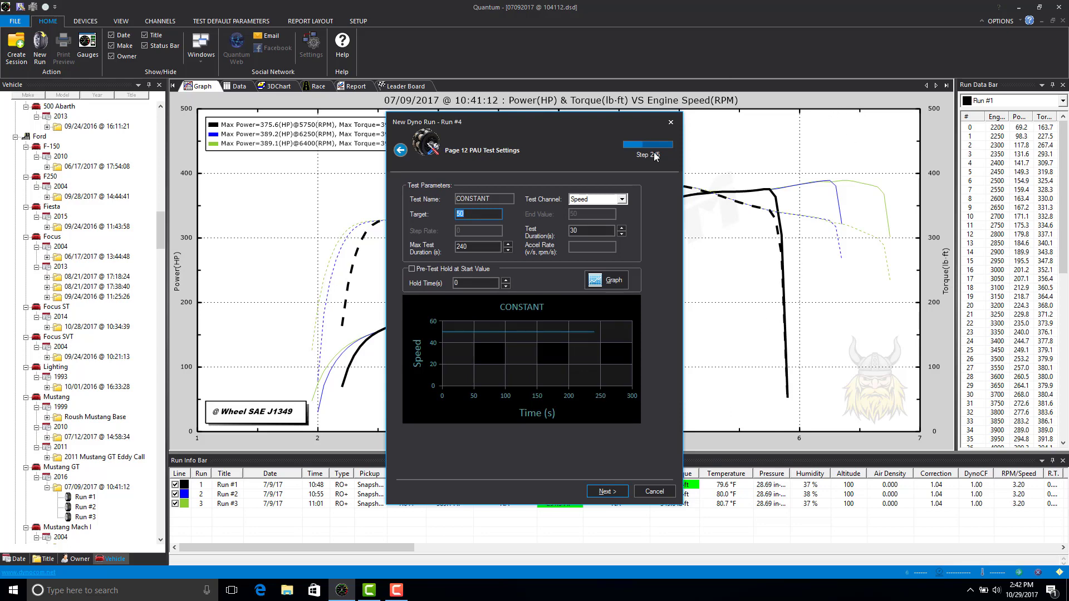
click(626, 200)
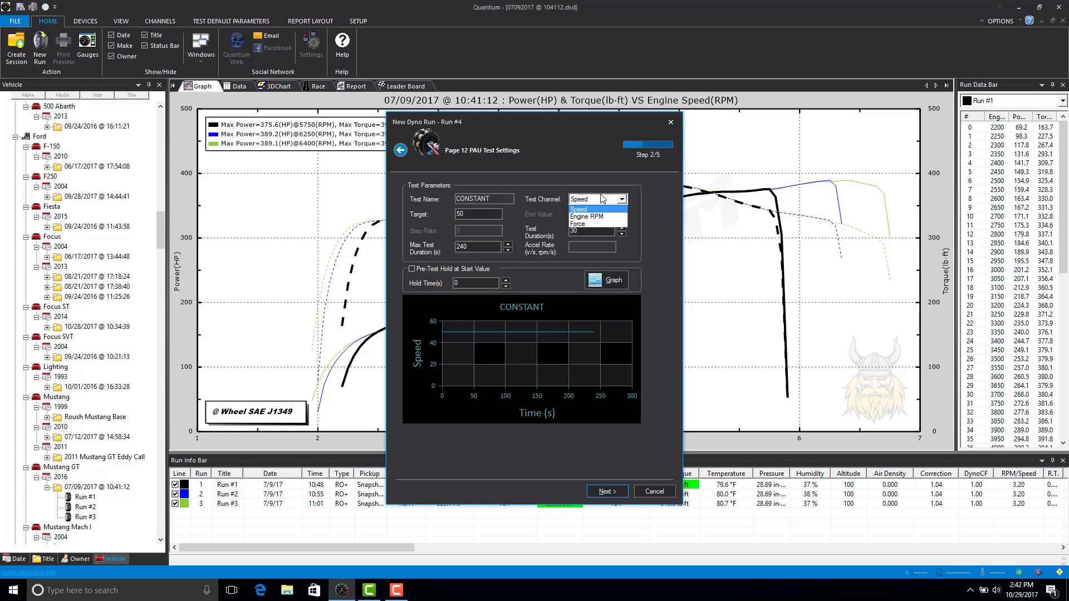
click(583, 177)
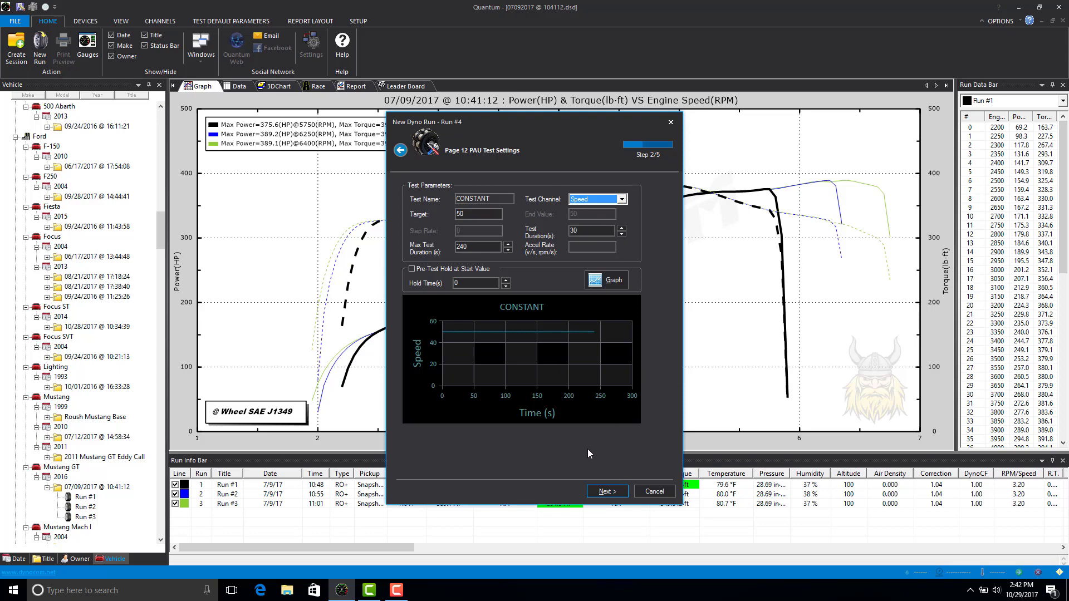
click(646, 493)
Step: Examine the test parameters and speed graph of a PAU - Step (PS) test in a new dyno run, and cancel it
click(15, 21)
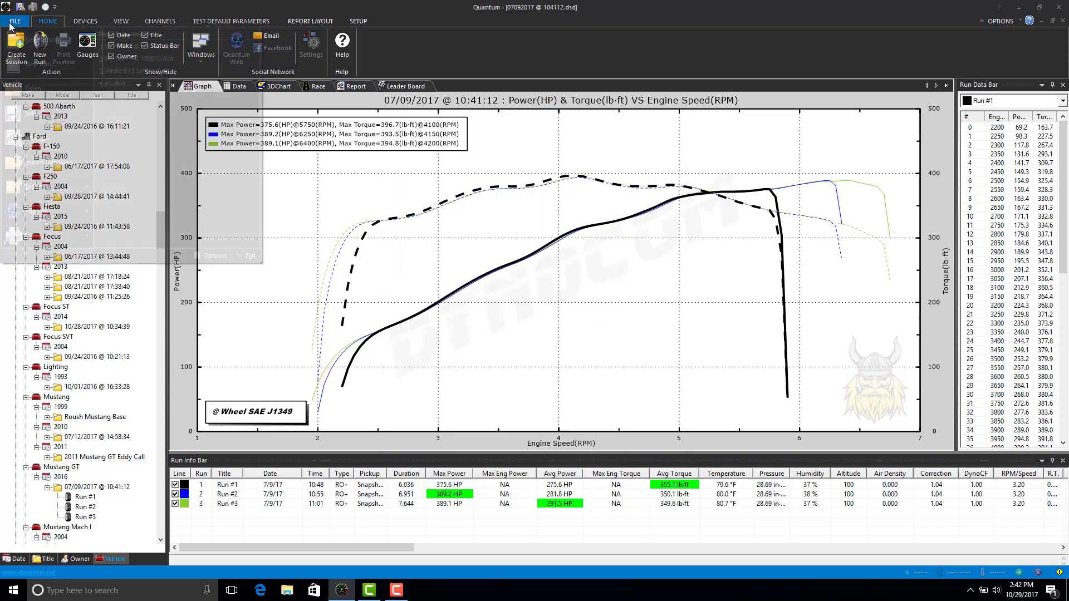
click(22, 66)
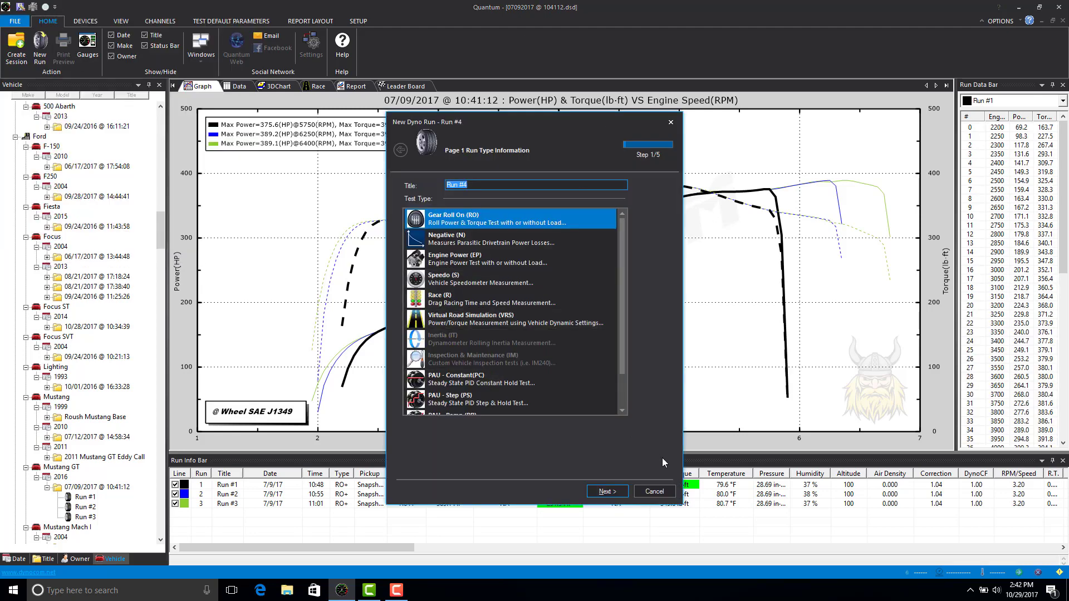
click(532, 398)
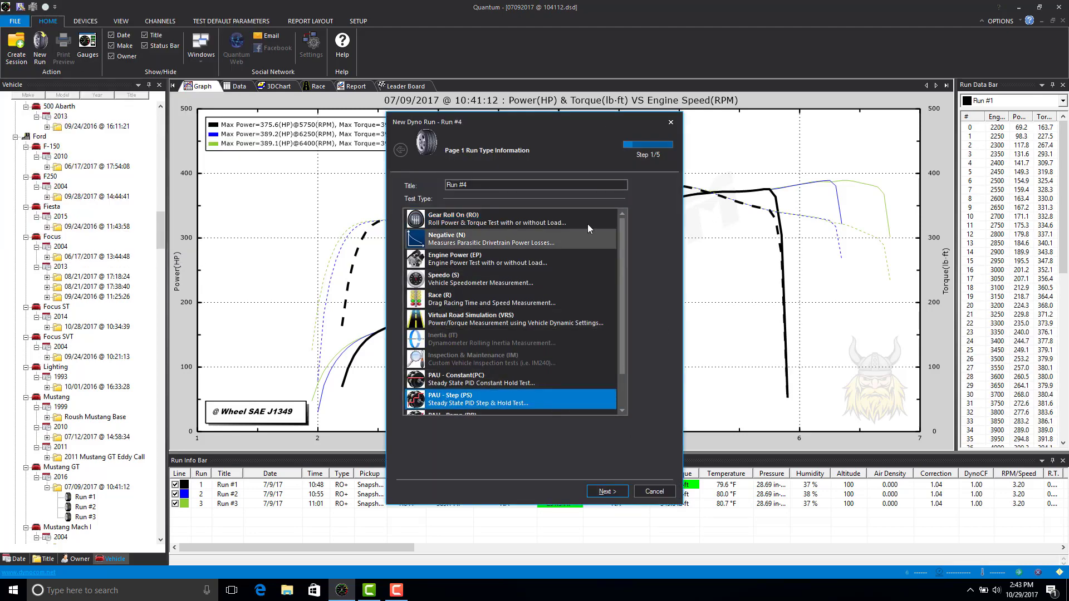
click(601, 493)
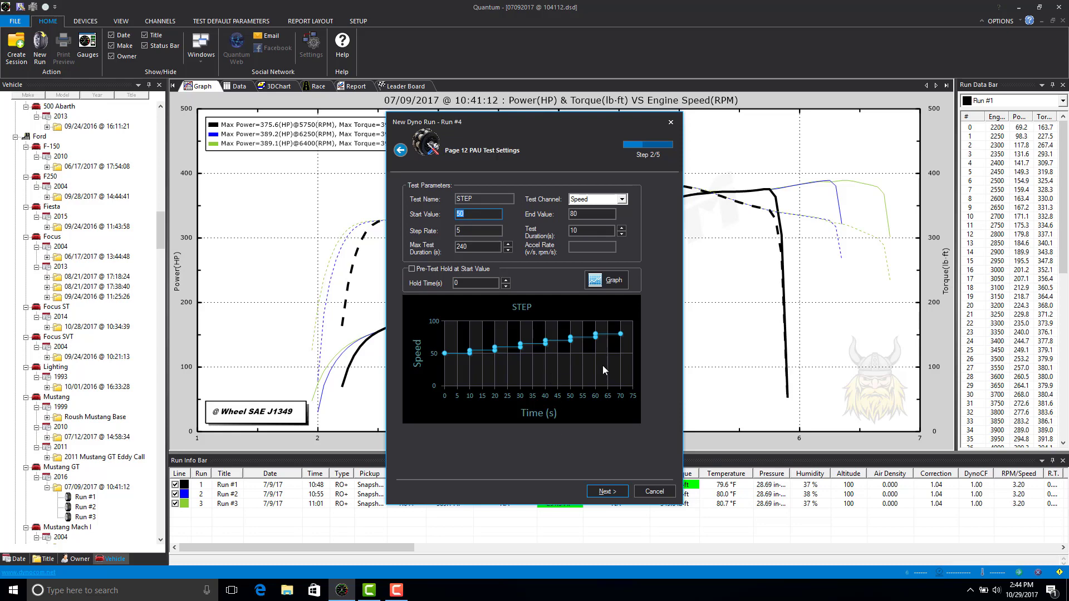
click(653, 492)
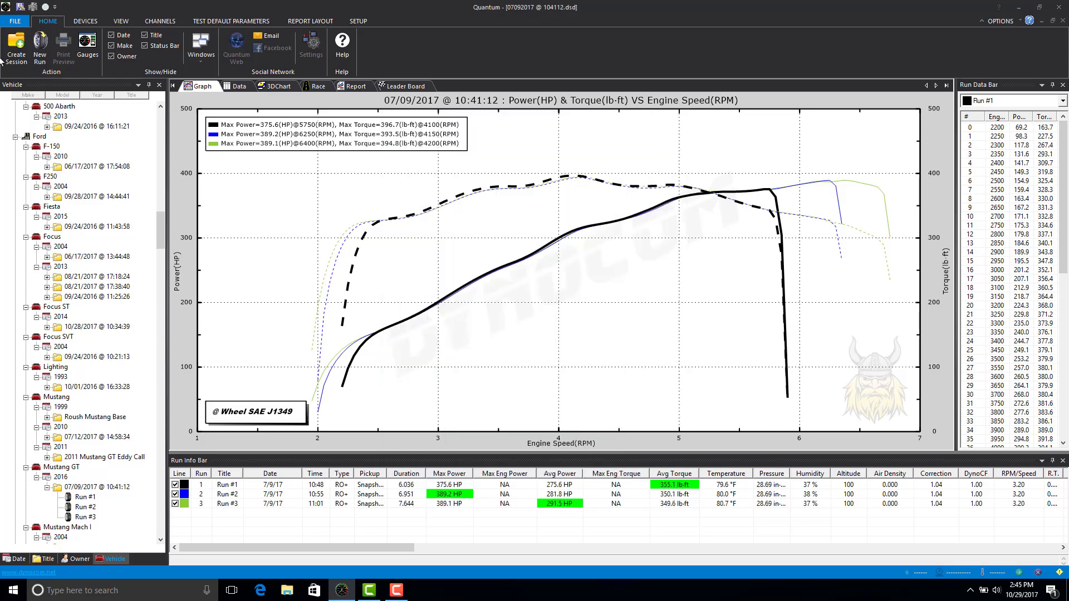
Step: Examine the test parameters and speed graph of a PAU - Ramp (PR) test in a new dyno run, and cancel it
click(11, 23)
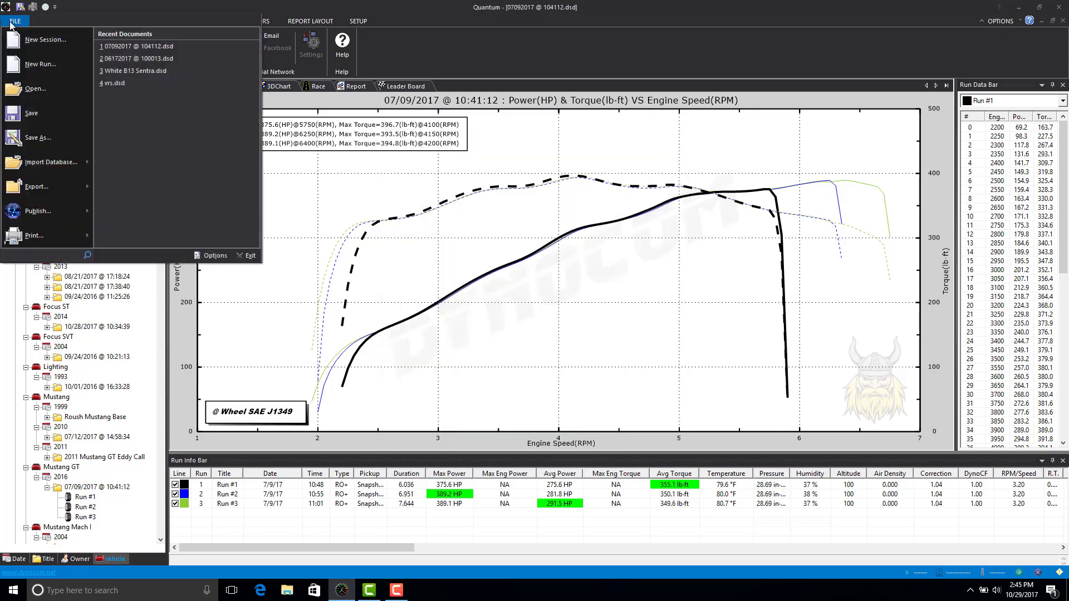
click(52, 68)
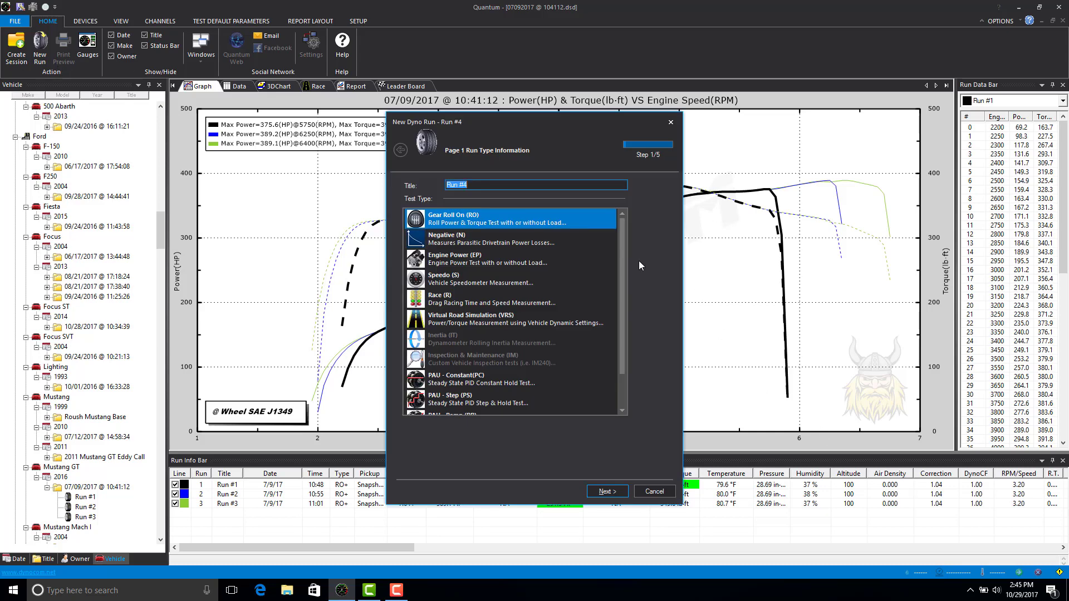
scroll(622, 251, down, 2)
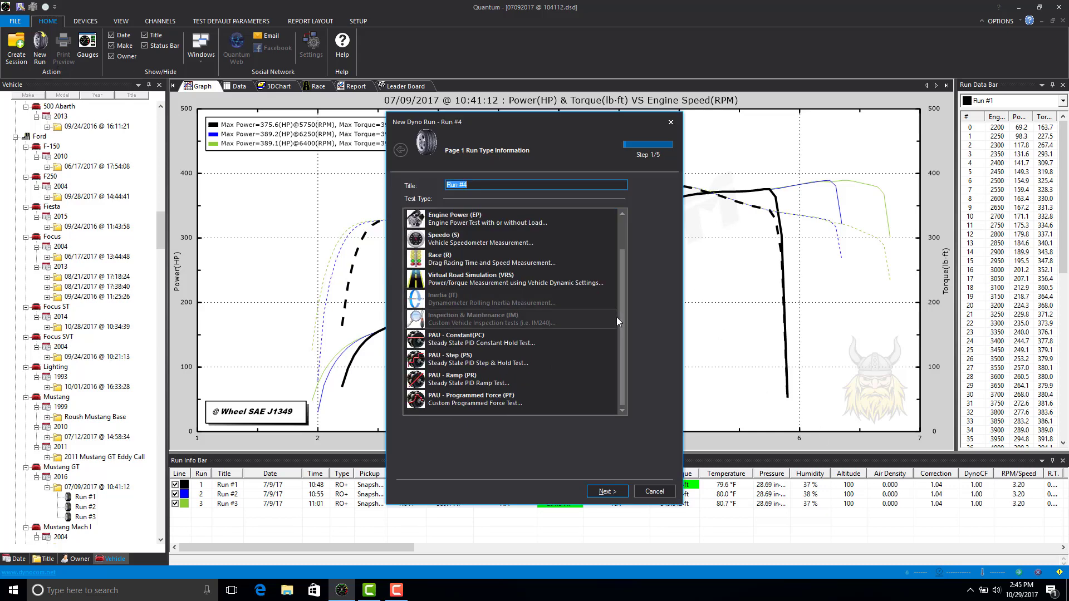
click(497, 383)
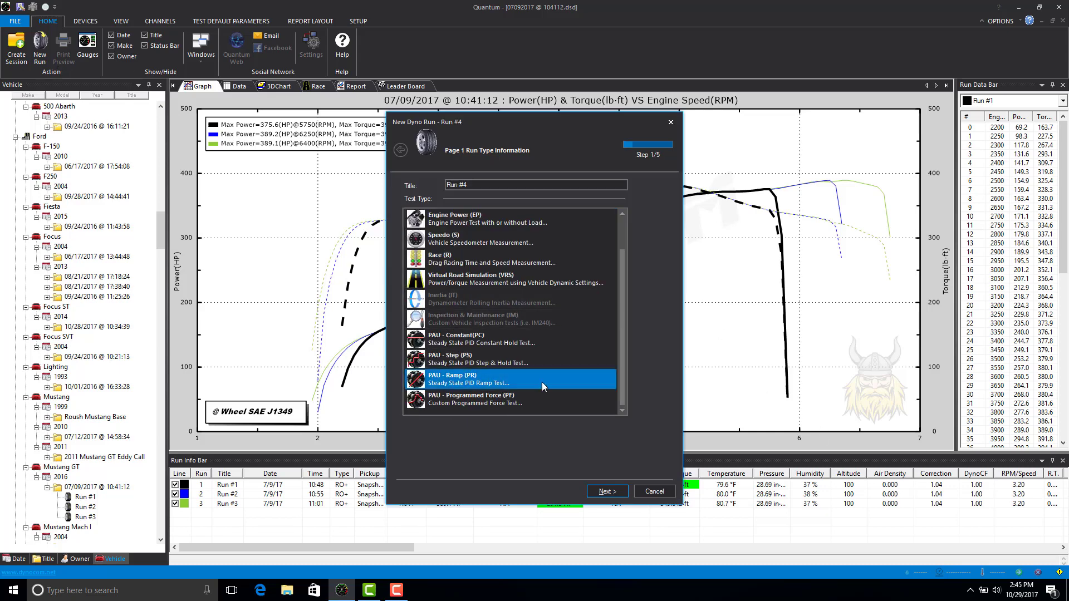
click(607, 492)
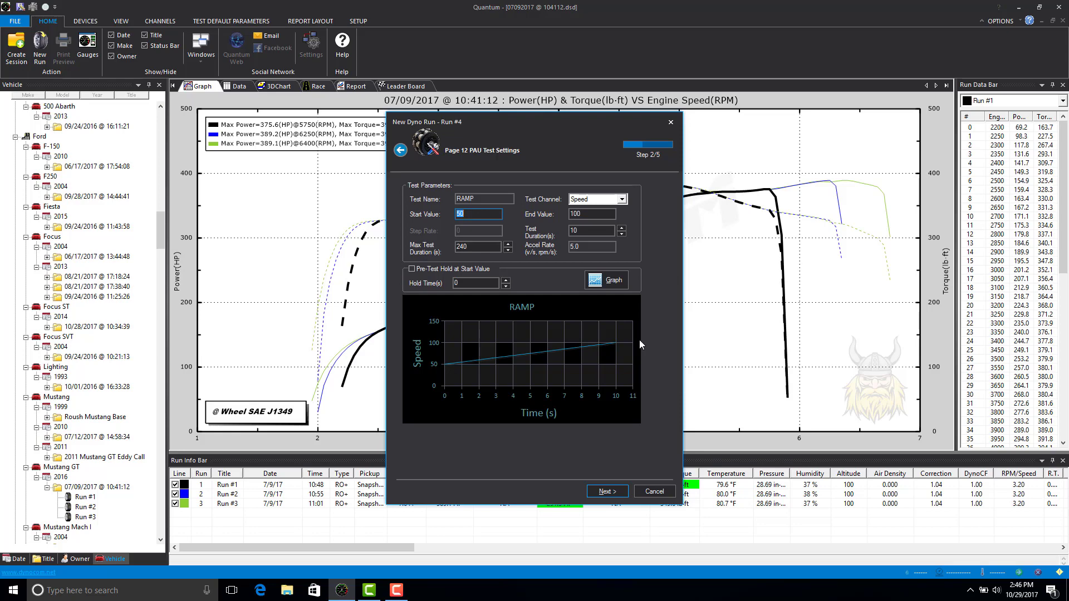
click(653, 490)
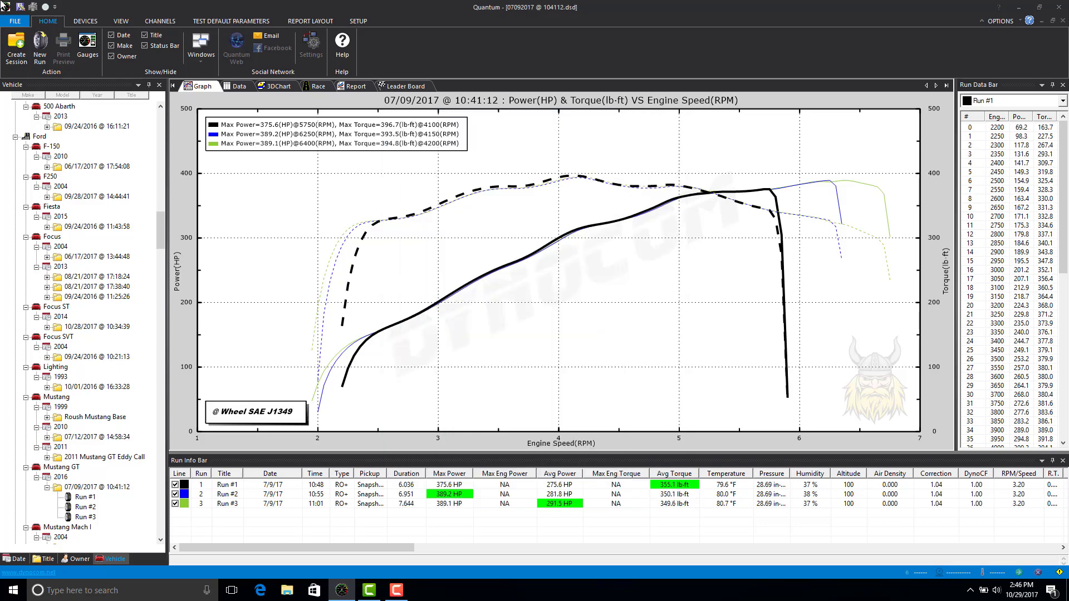
Step: Start a new dyno run and select the PAU - Programmed Force (PF) test type to review it
click(15, 21)
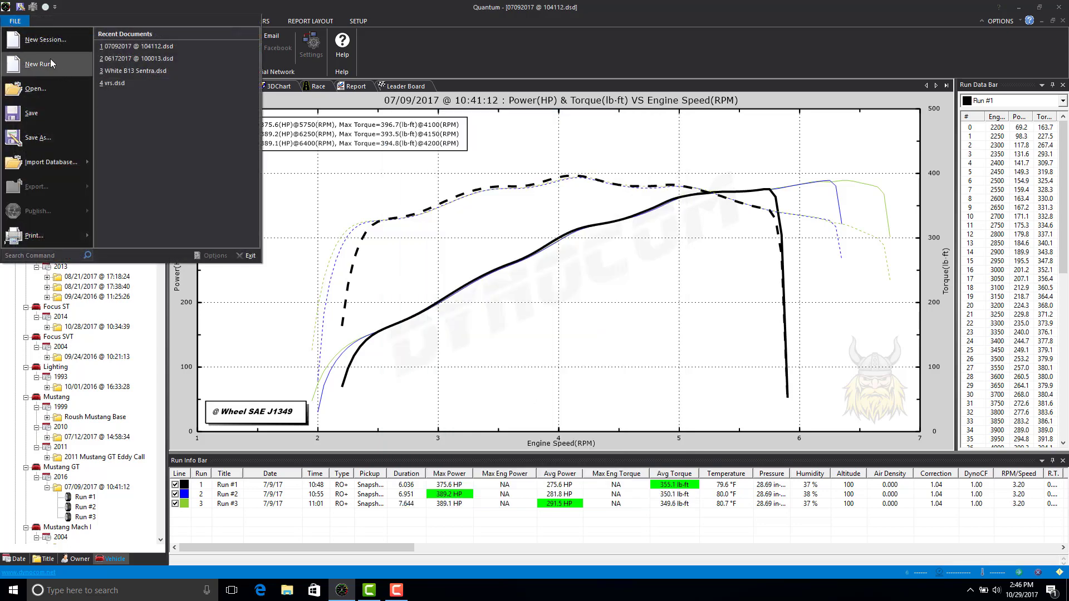
click(56, 65)
scroll(524, 344, down, 1)
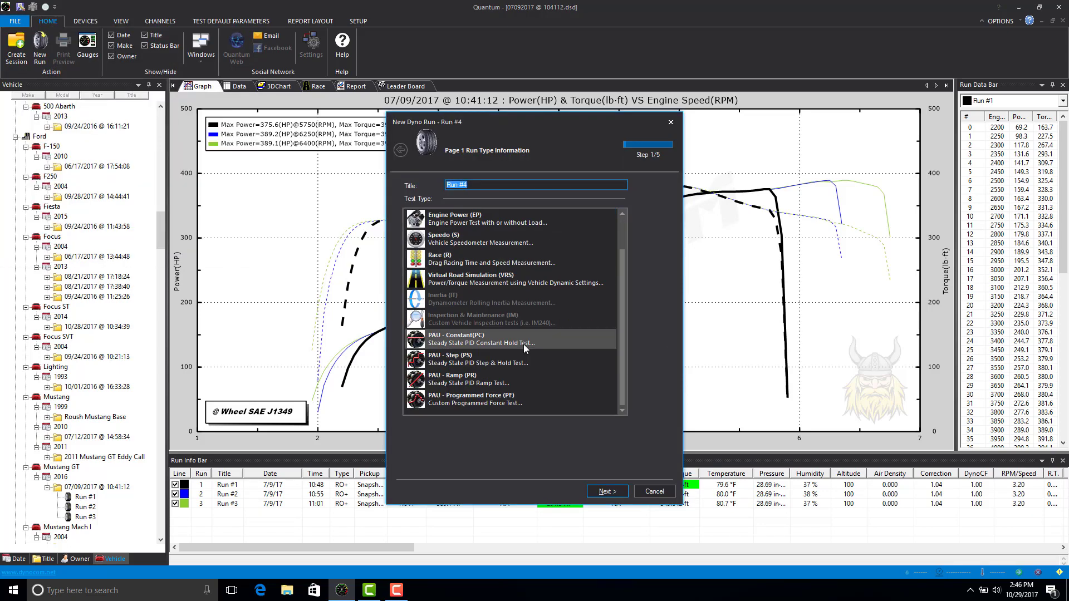
click(487, 400)
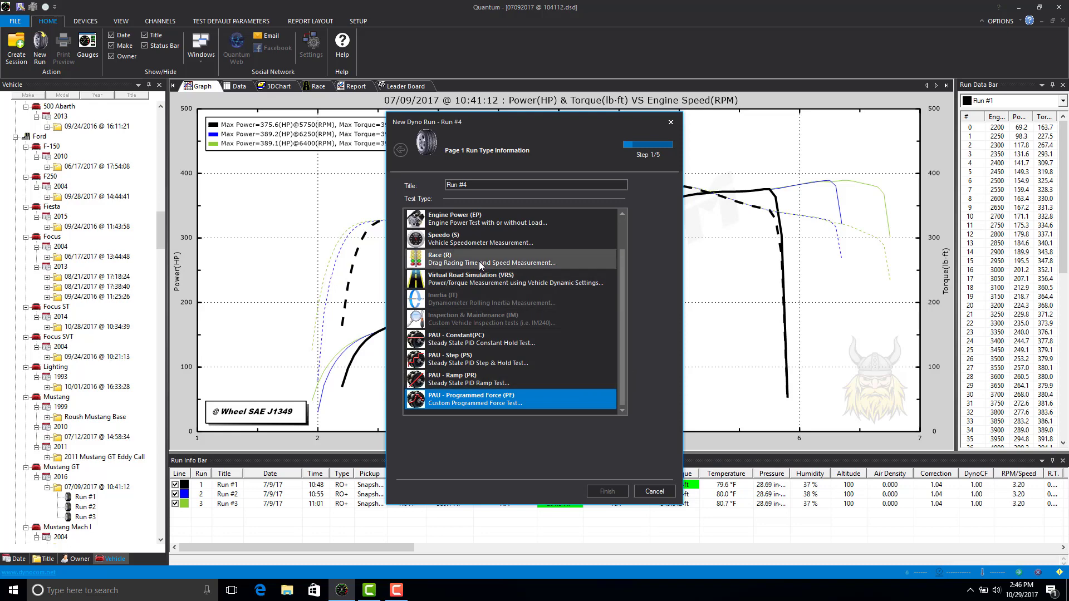